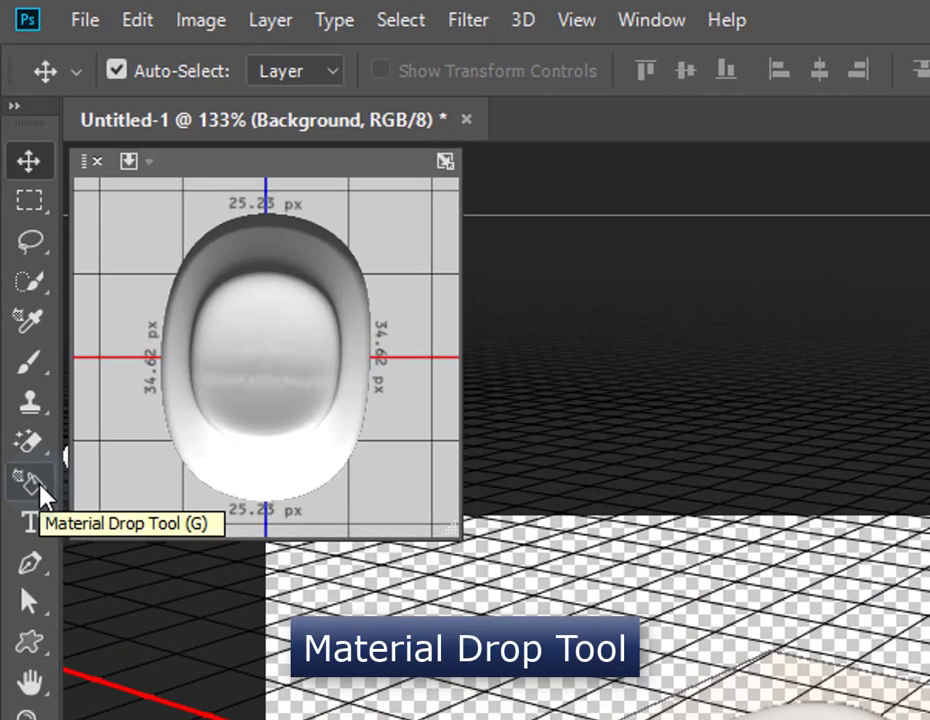
Step: Switch to the 3D Material Drop Tool for applying materials to the hat
click(40, 487)
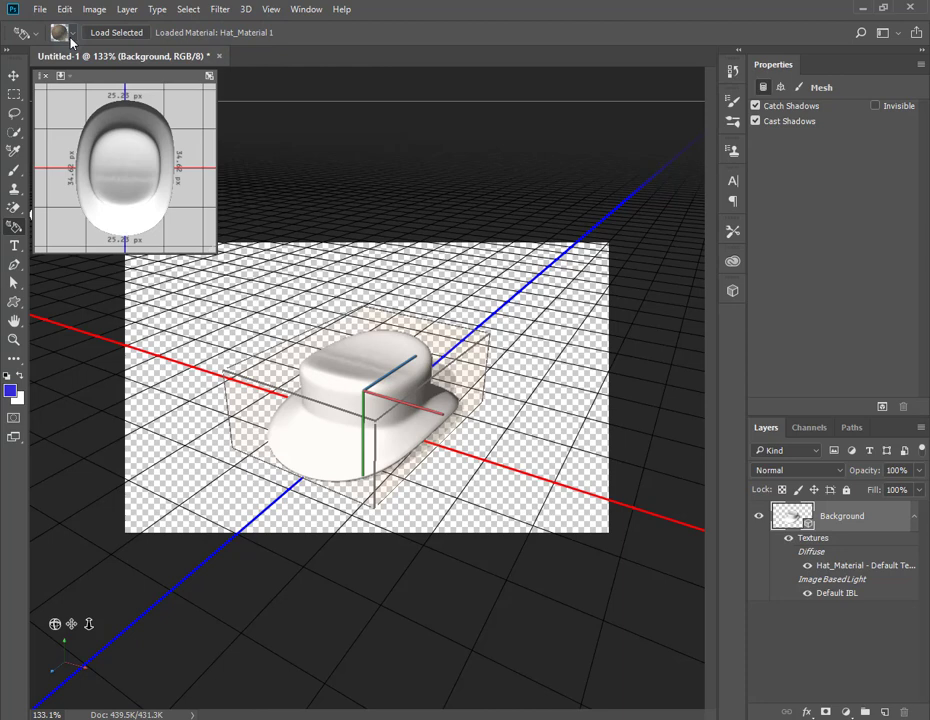
Step: Preview Fabric Cotton and Fabric Denim, then Alt-sample Hat_Material from the hat itself
click(71, 38)
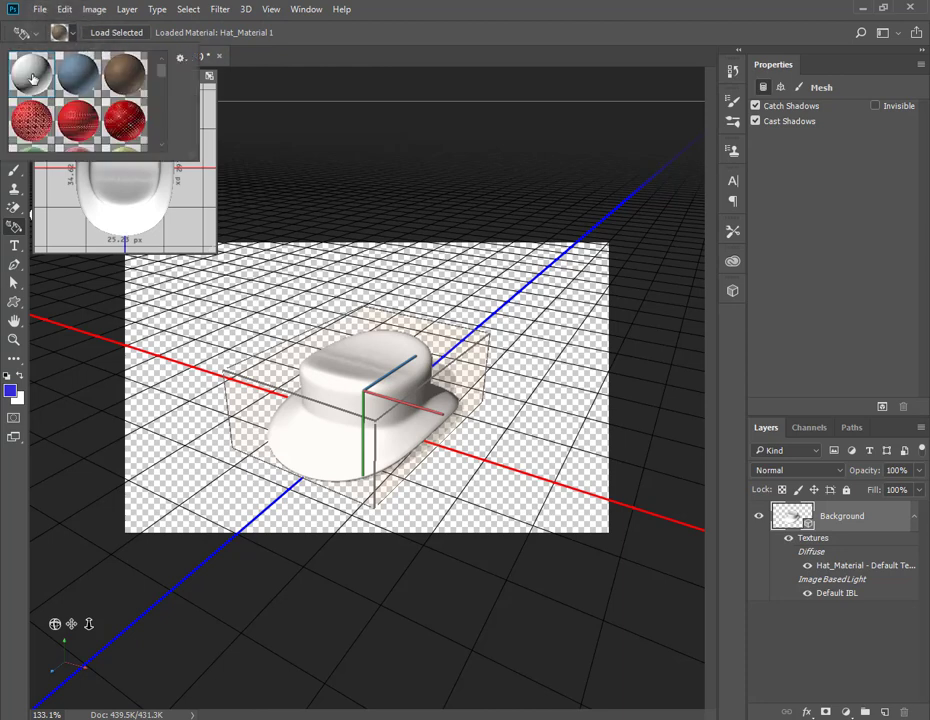
click(34, 77)
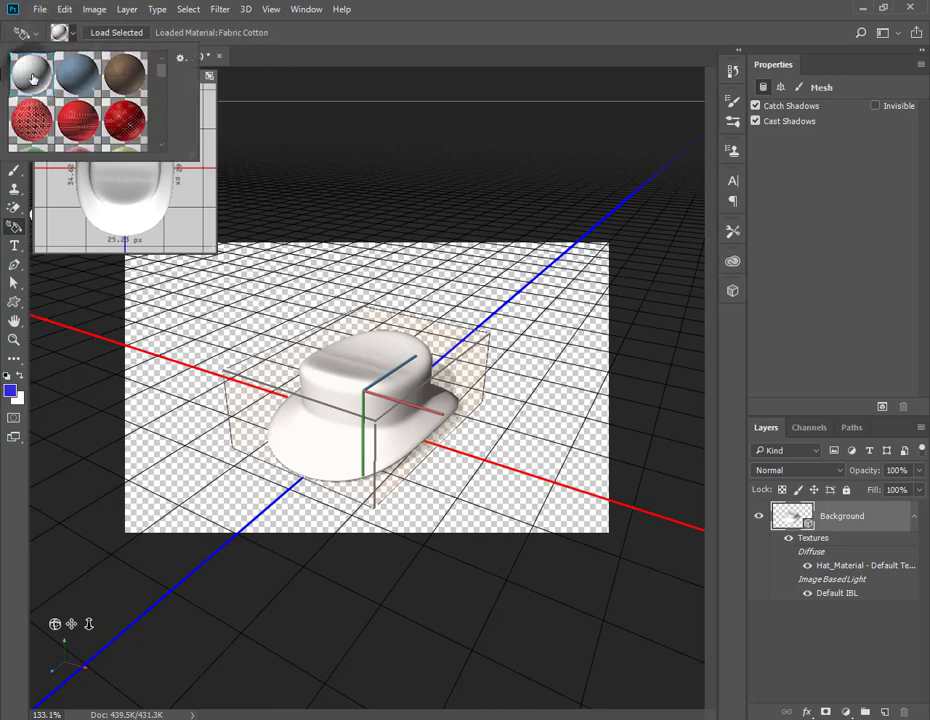
click(86, 28)
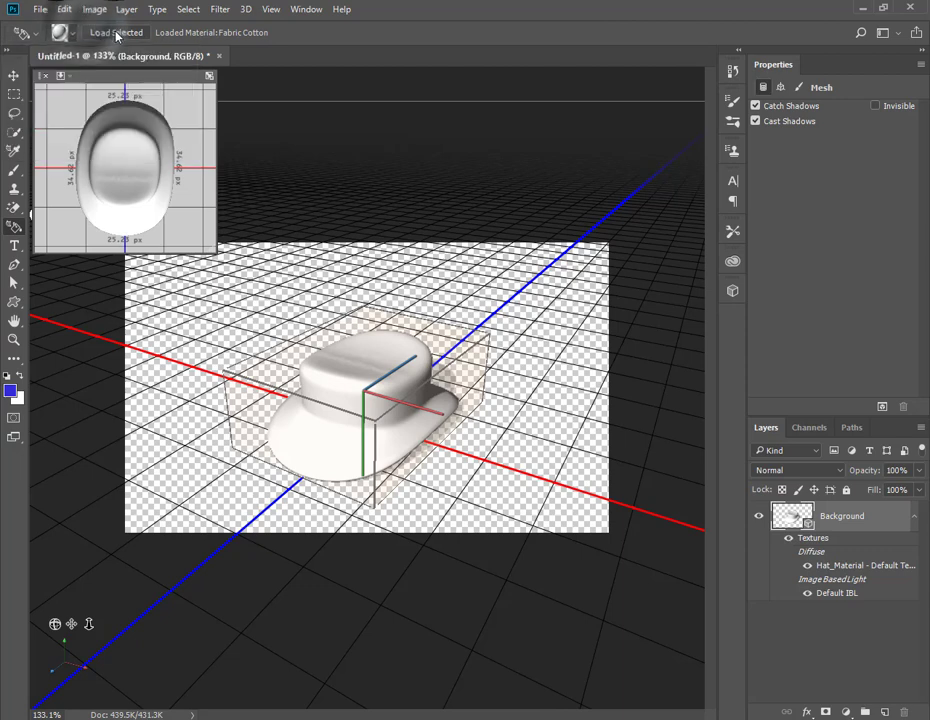
click(66, 33)
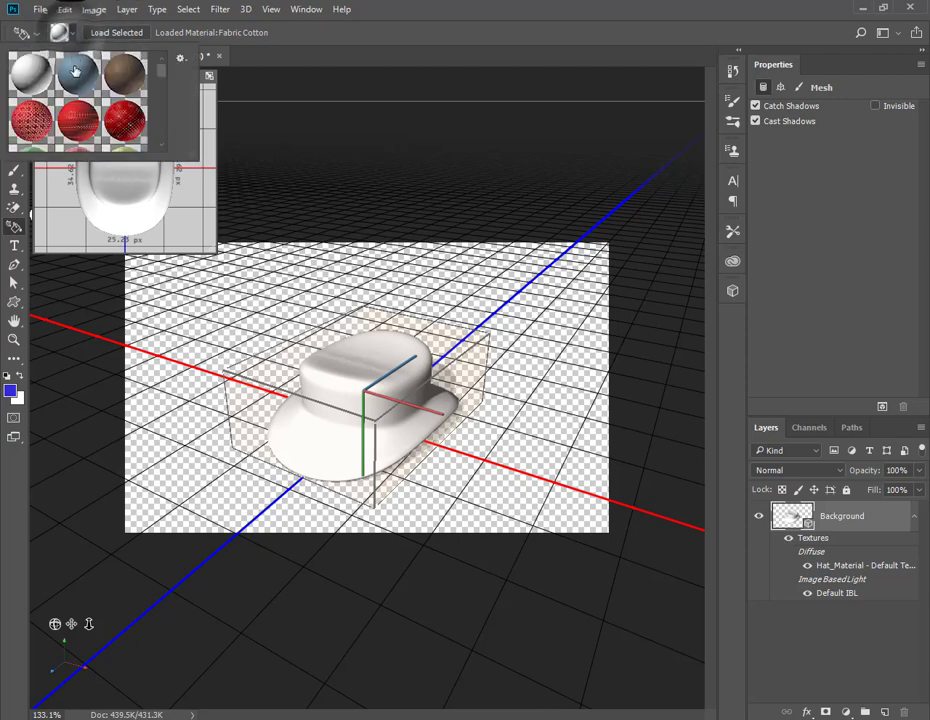
click(72, 74)
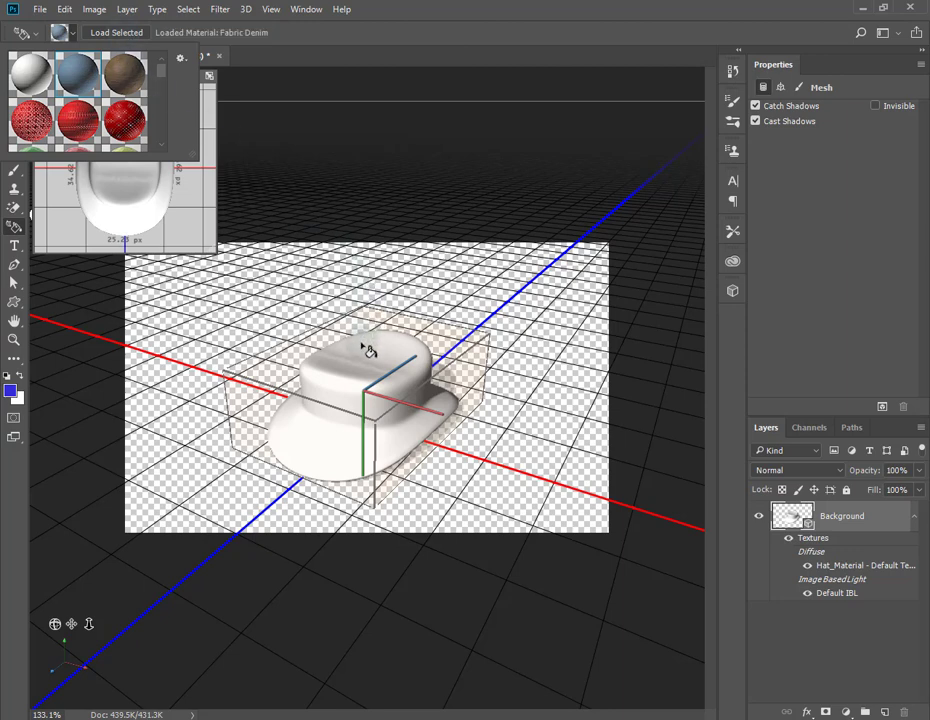
key(alt)
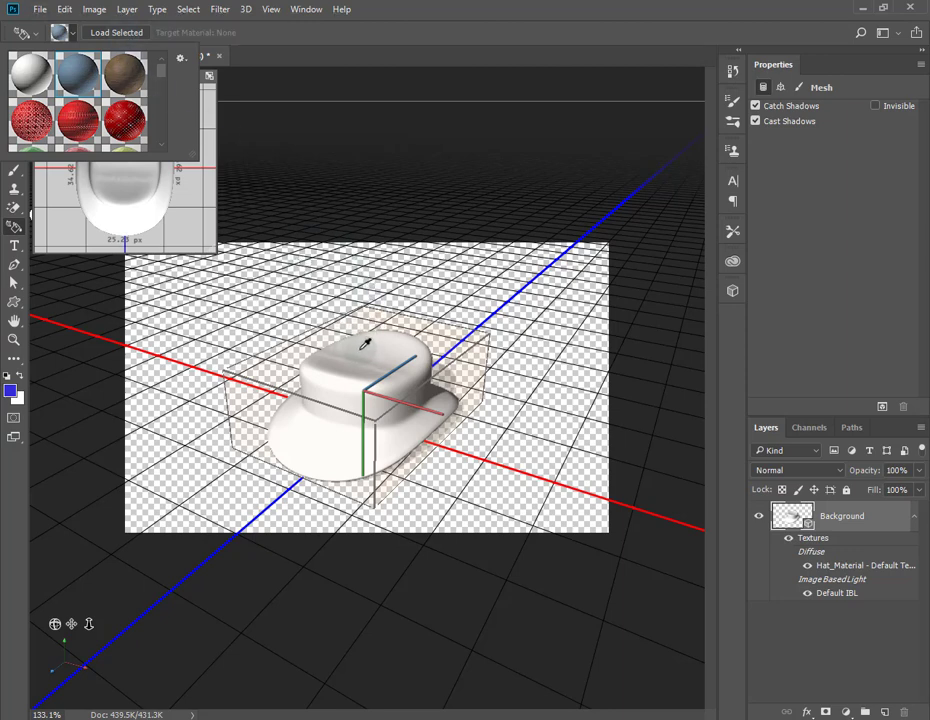
alt+click(375, 344)
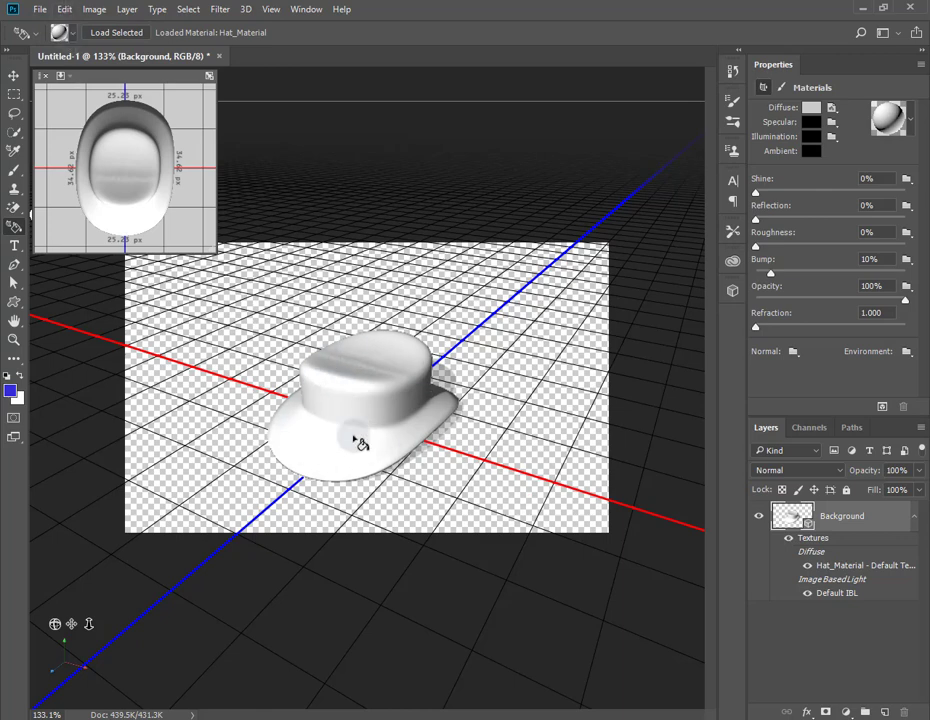
Step: Duplicate the Hat mesh as Hat 1 and drag the copy sideways along X
click(15, 80)
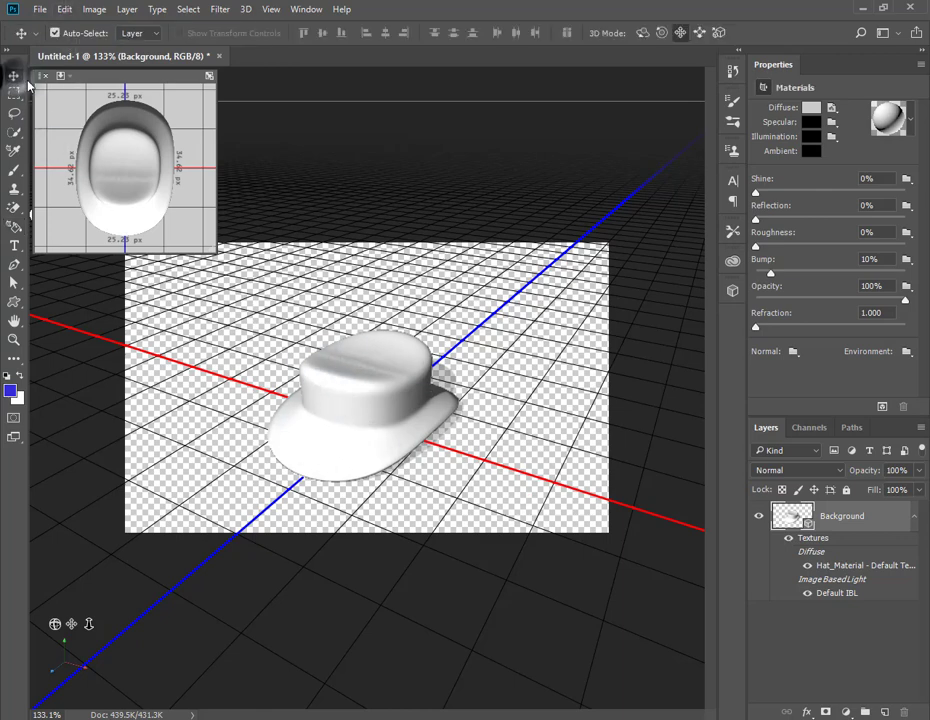
click(382, 405)
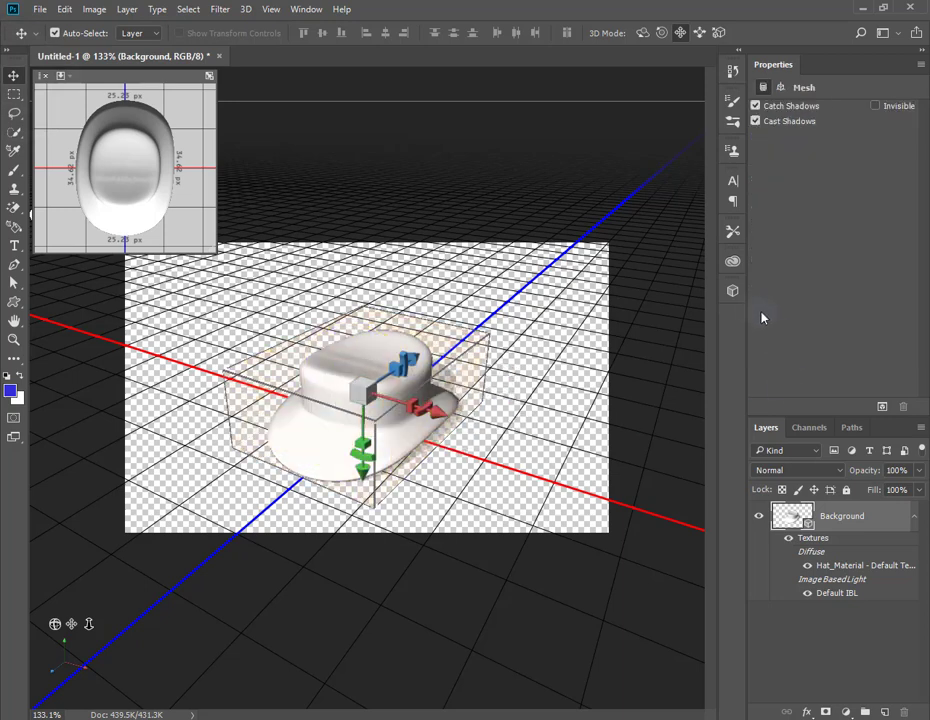
click(736, 297)
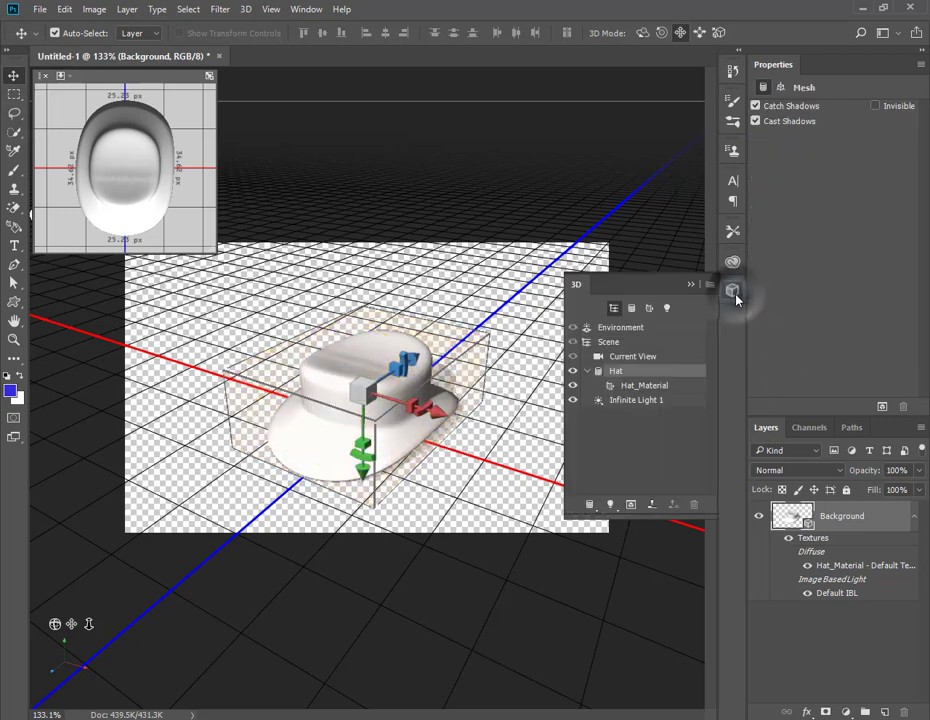
right_click(676, 377)
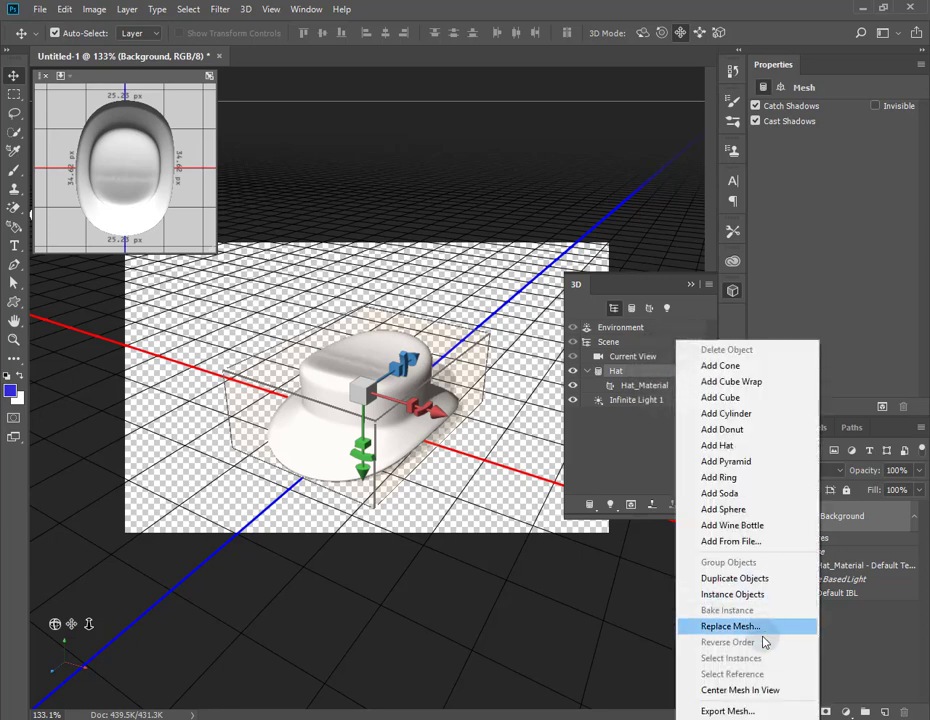
click(730, 578)
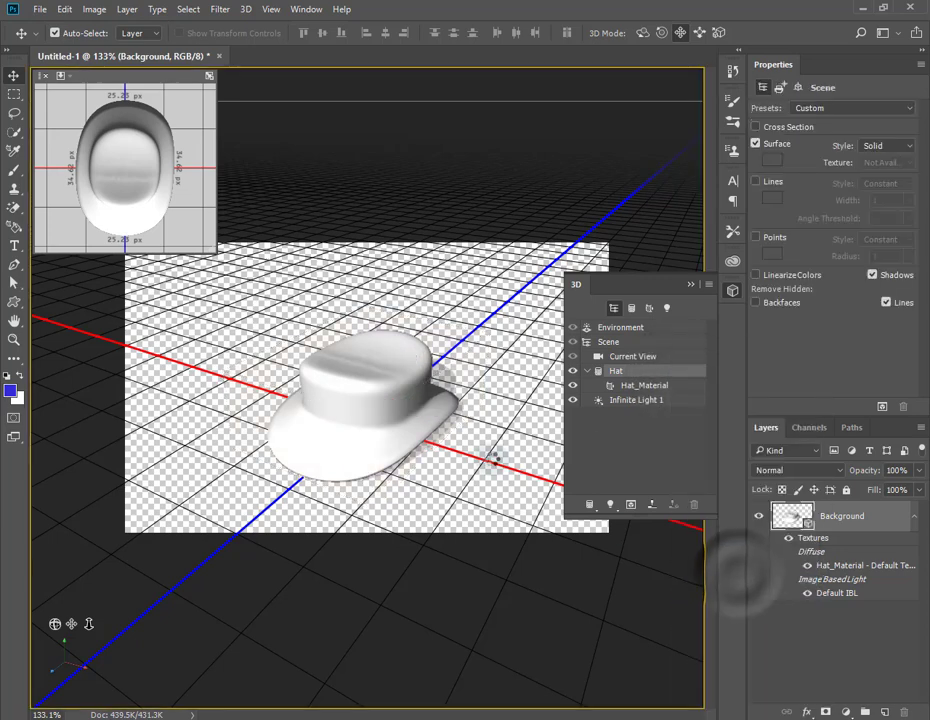
mouse_move(430, 407)
mouse_down()
mouse_move(405, 401)
mouse_move(392, 381)
mouse_move(515, 434)
mouse_up()
click(419, 391)
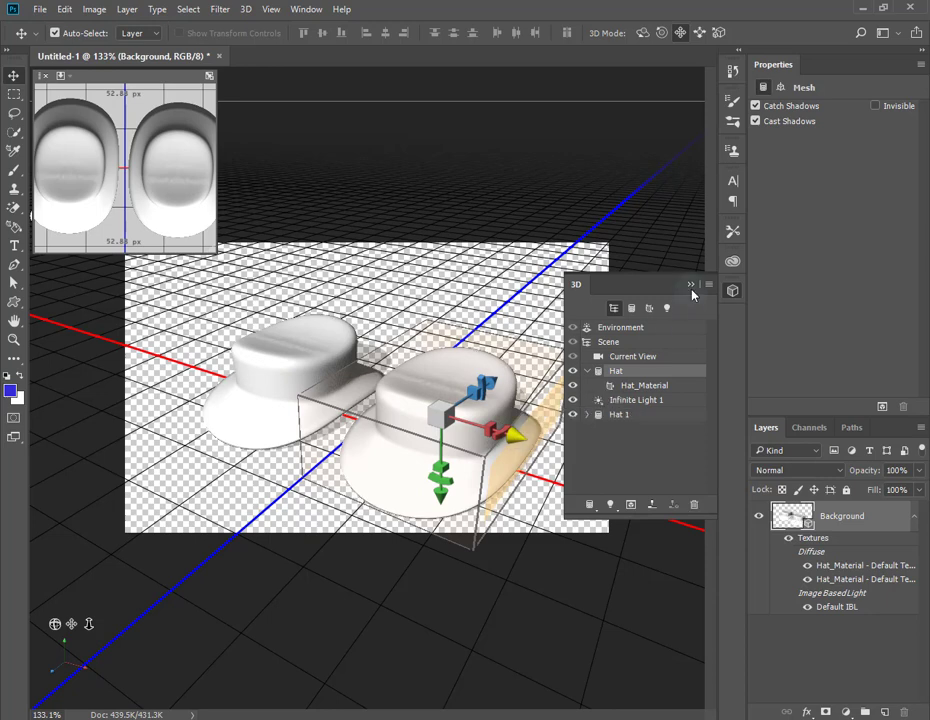
Step: Apply the blue Cotton-Weave fabric preset to the right-hand hat's material
click(690, 289)
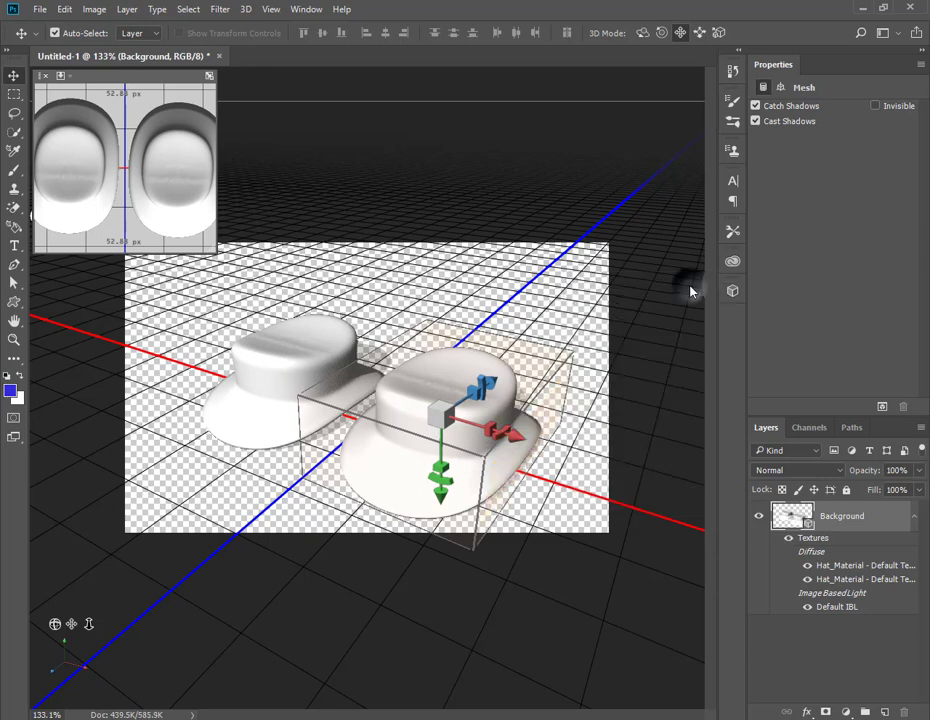
click(430, 388)
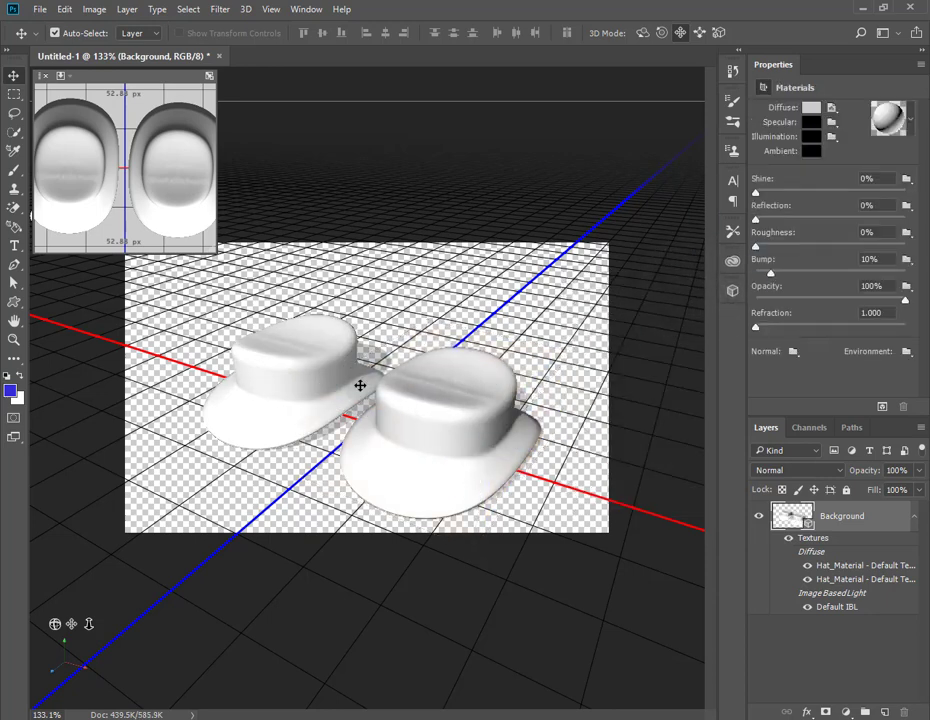
click(909, 121)
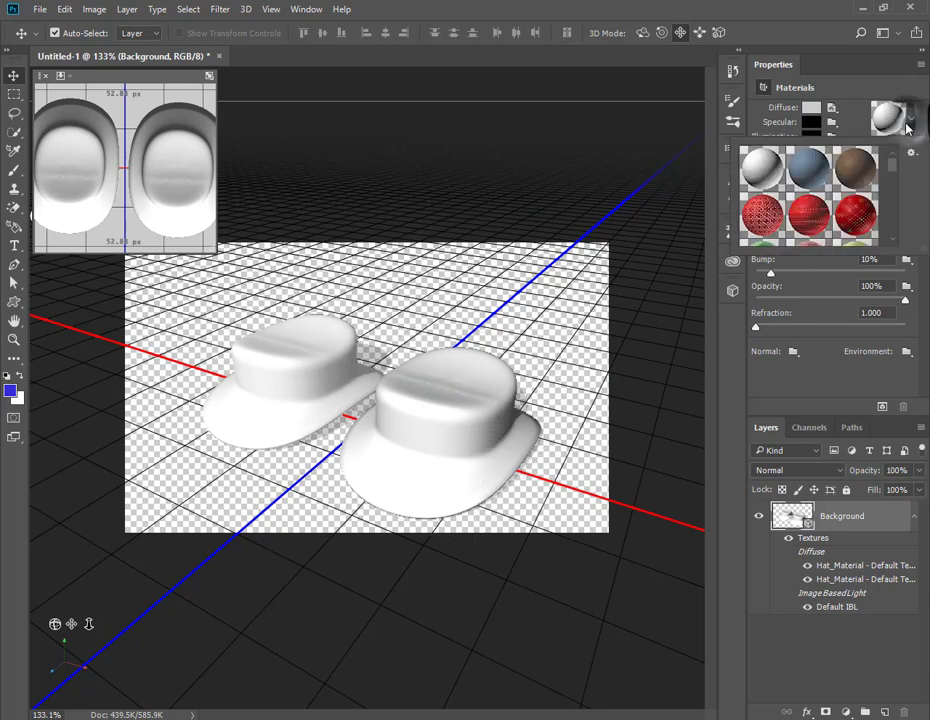
click(822, 167)
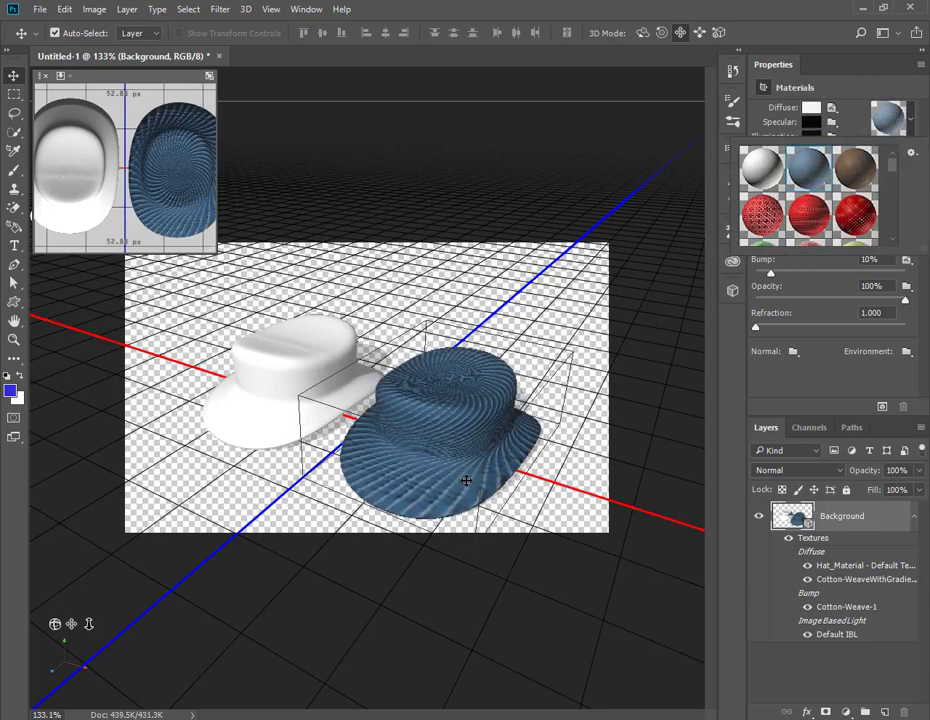
click(13, 228)
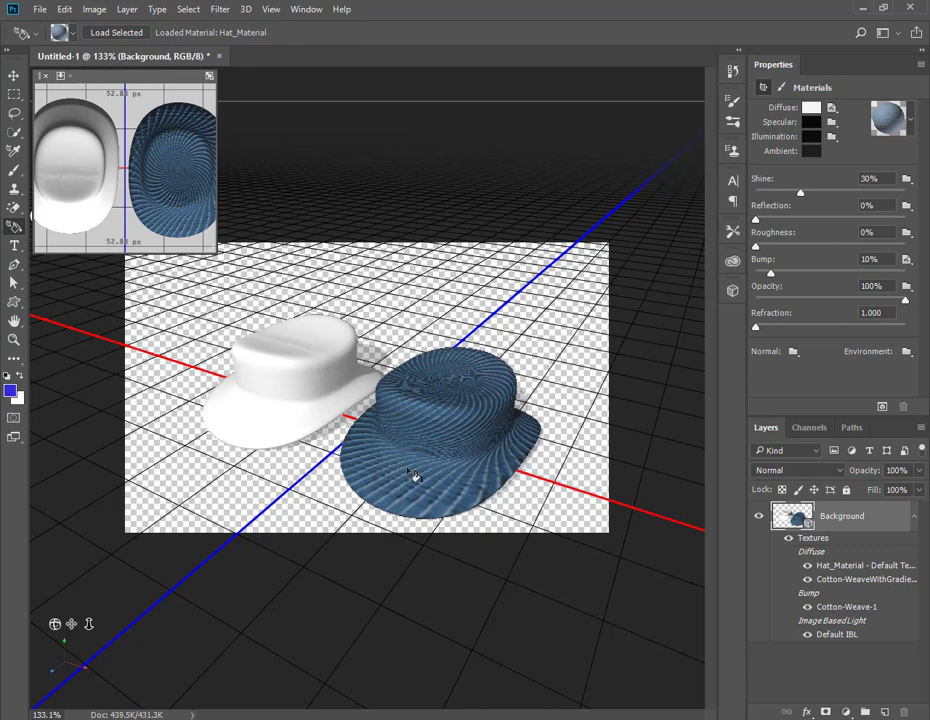
Step: Sample the blue Cotton-Weave material from the right hat and drop it onto the white left hat
click(452, 392)
click(286, 349)
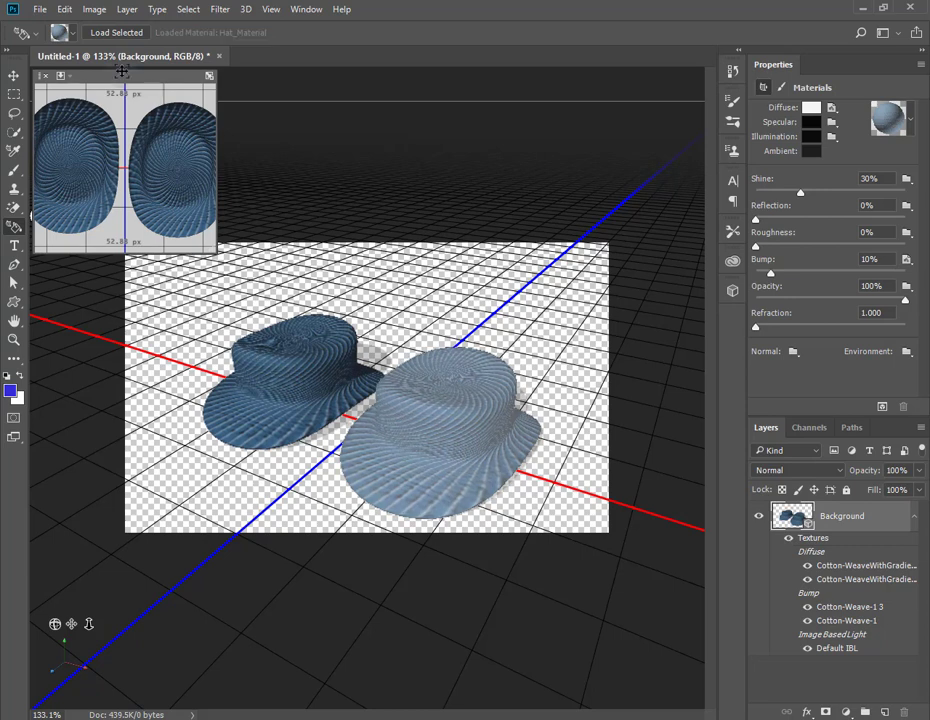
Step: Load the red Fun Textured2 material and drop it onto both hats, reapplying it on the left hat
click(72, 38)
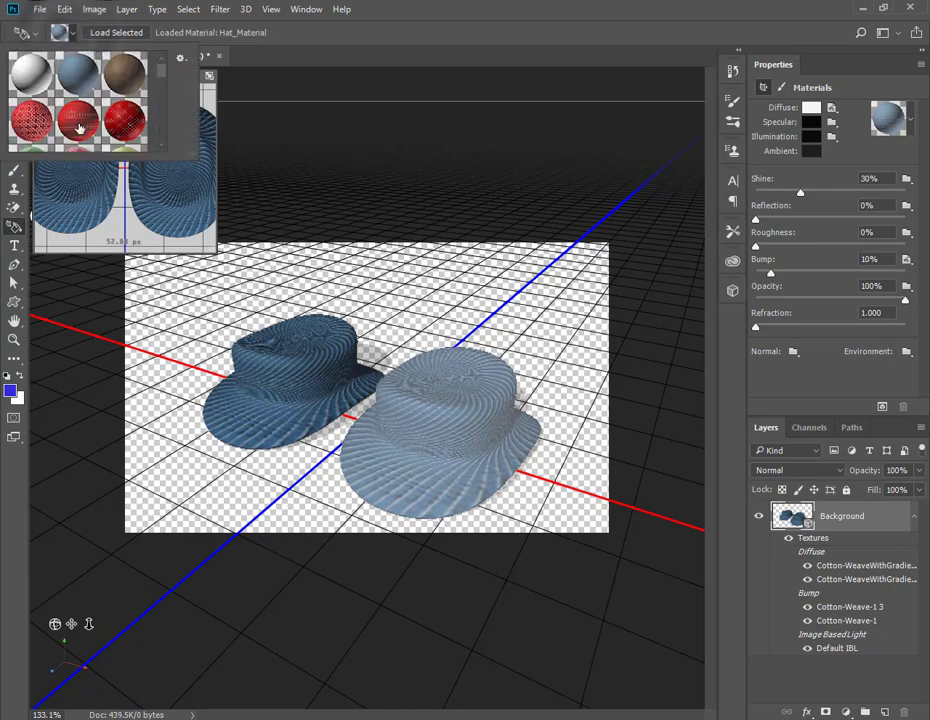
click(79, 123)
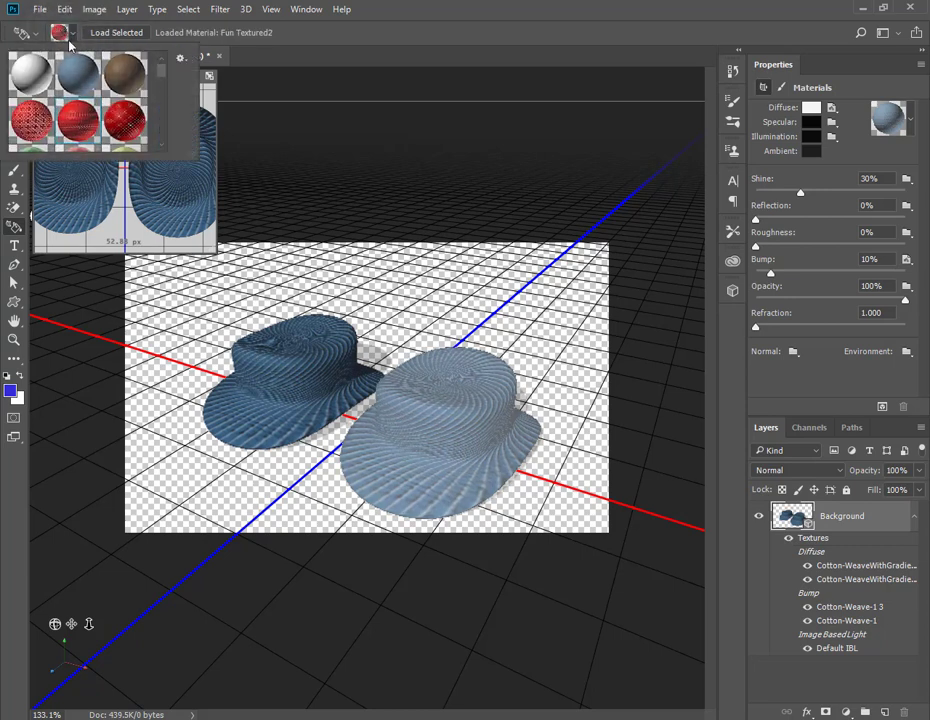
click(378, 31)
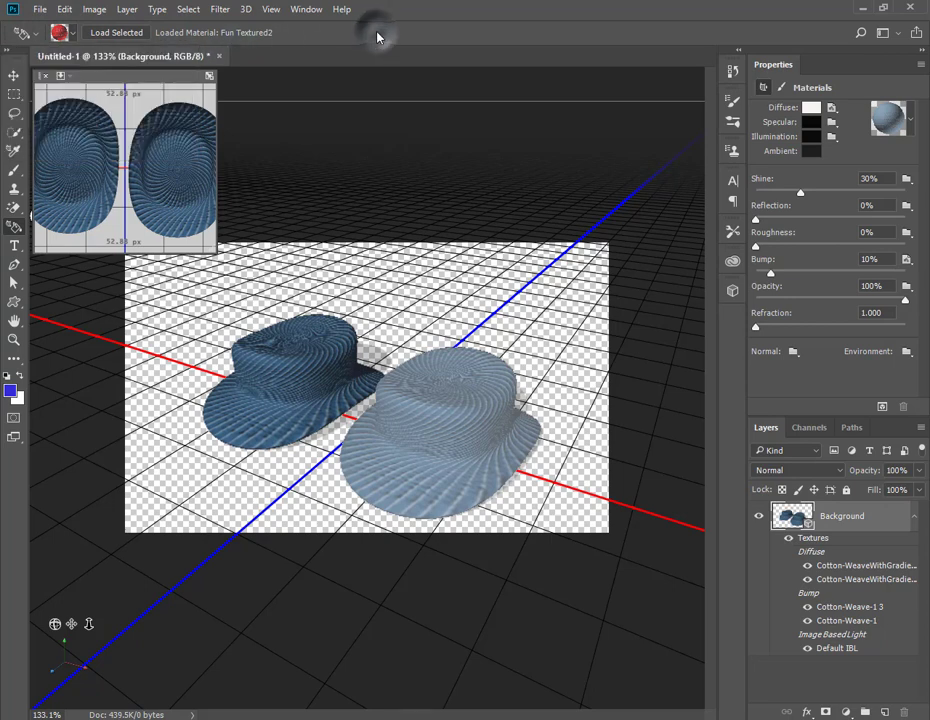
click(306, 365)
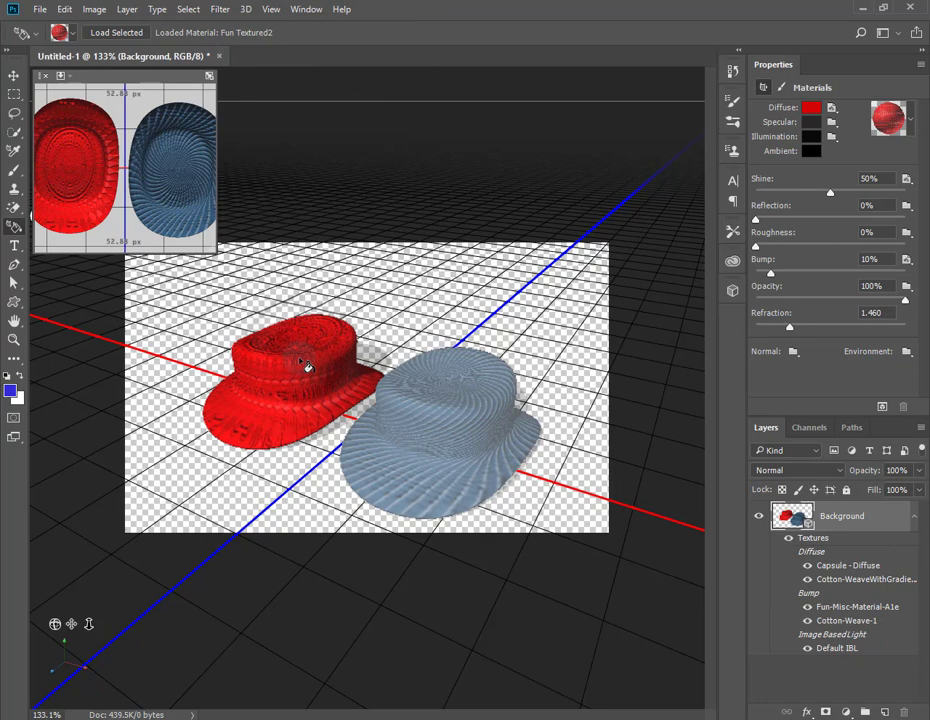
click(442, 417)
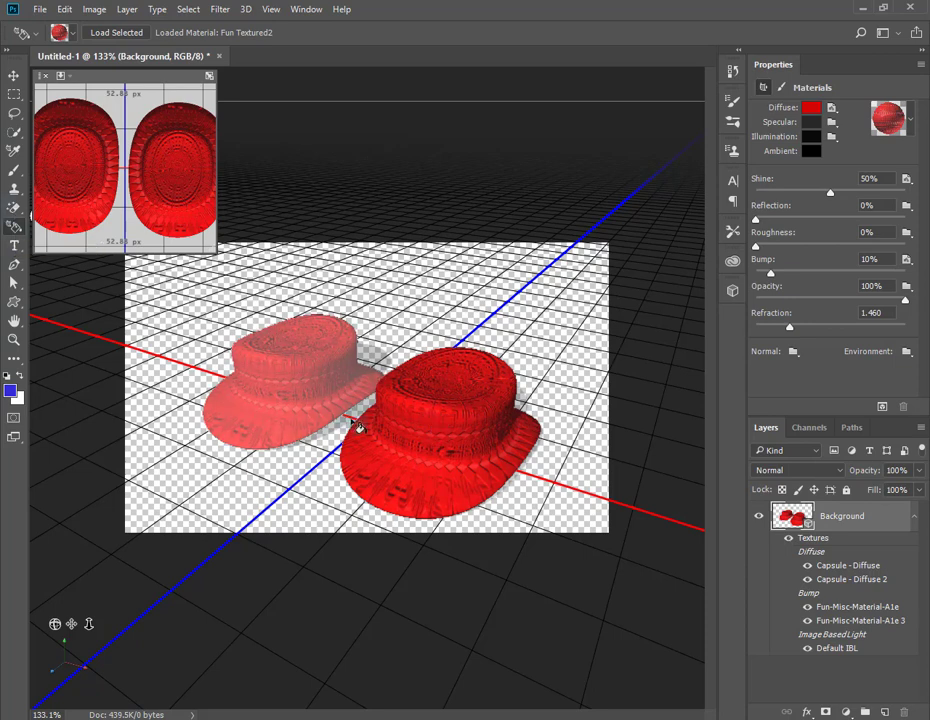
click(295, 385)
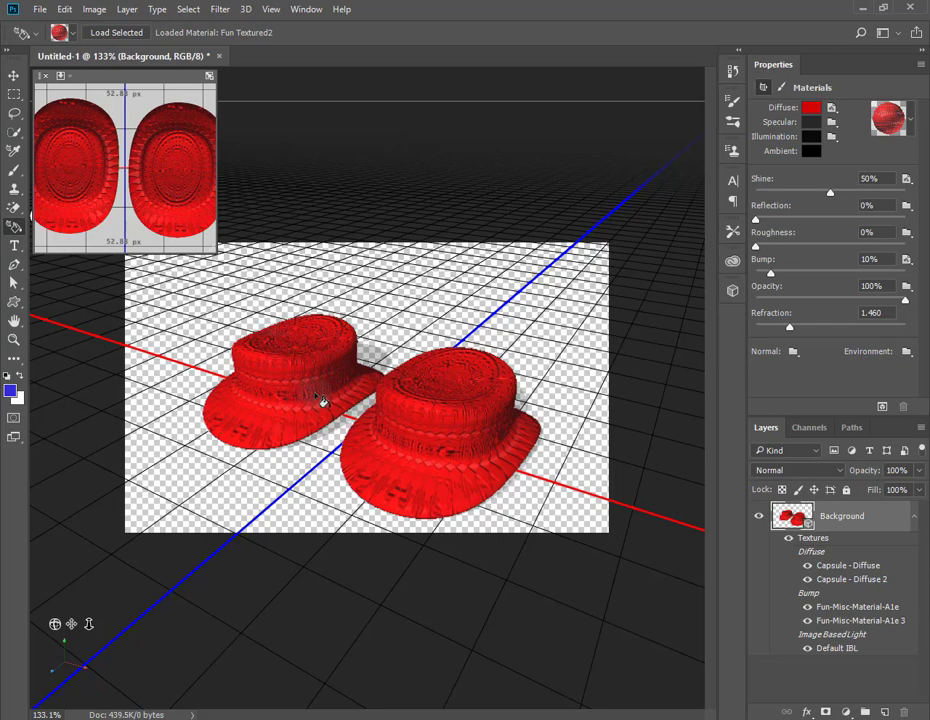
click(262, 386)
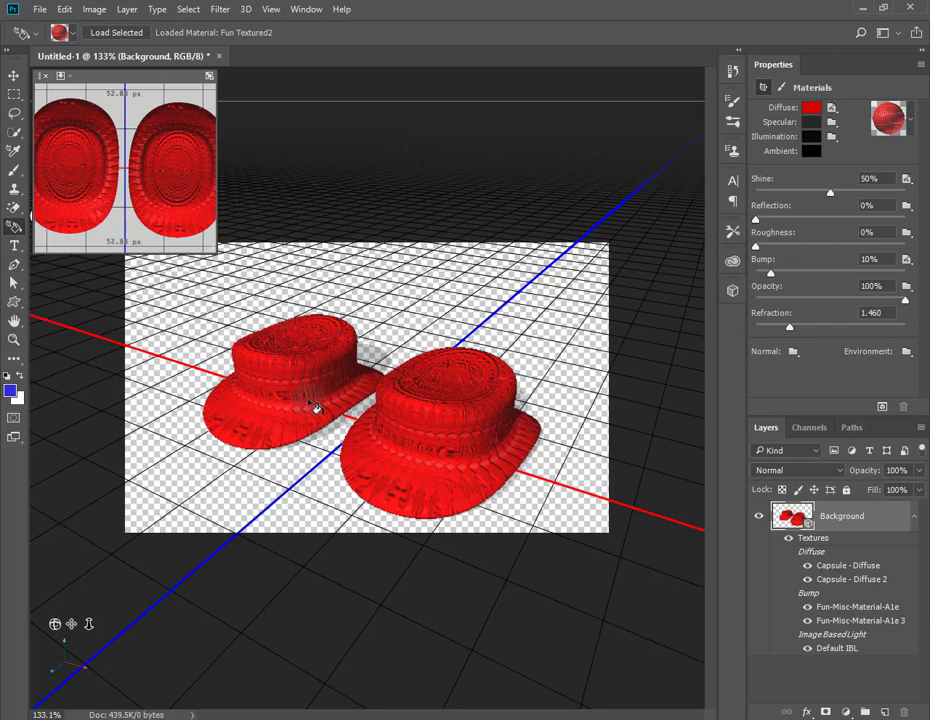